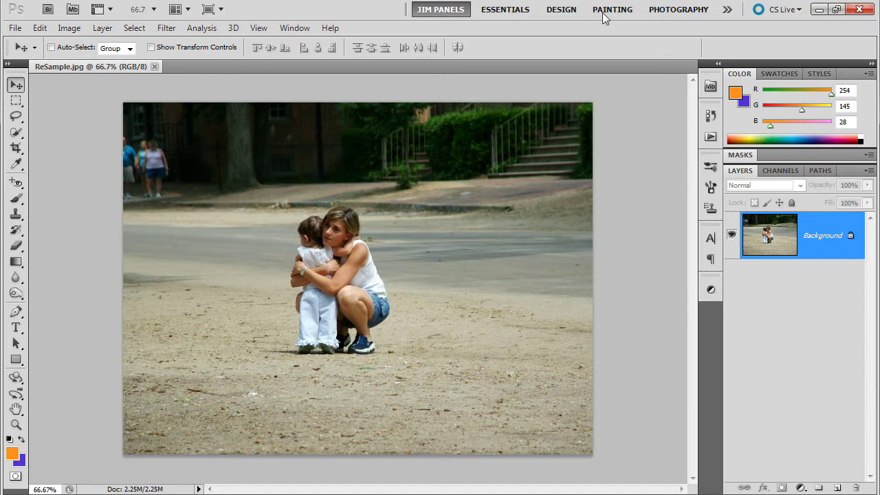
Open Image Size from the Image menu to see the photo's 1024×768 pixels at 72 ppi.
left_click(70, 29)
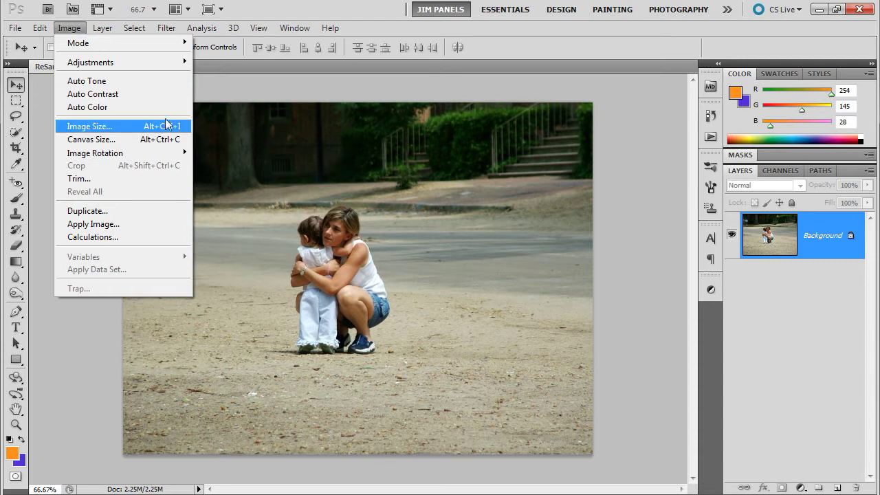
left_click(120, 127)
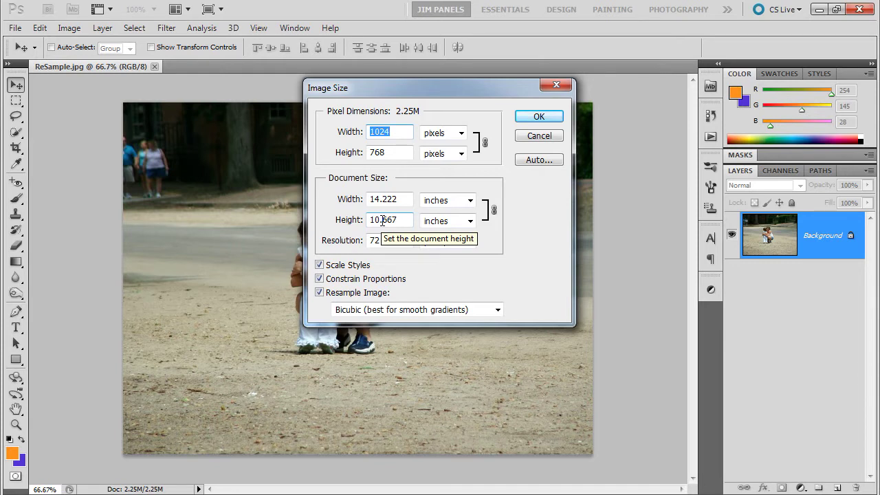
double_click(375, 240)
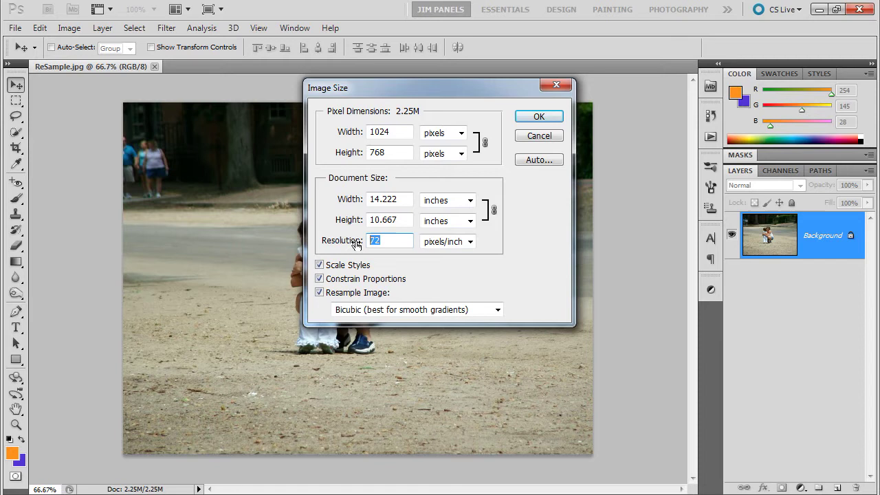
Enter 300 ppi, raising pixels to 4267×3200 while print size stays 14.222×10.667 inches.
type("300")
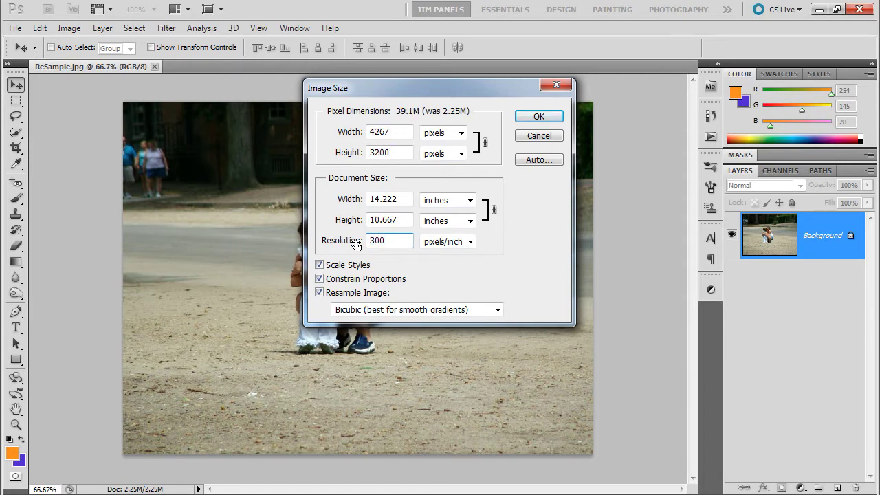
left_click(352, 246)
left_click_drag(410, 199, 370, 220)
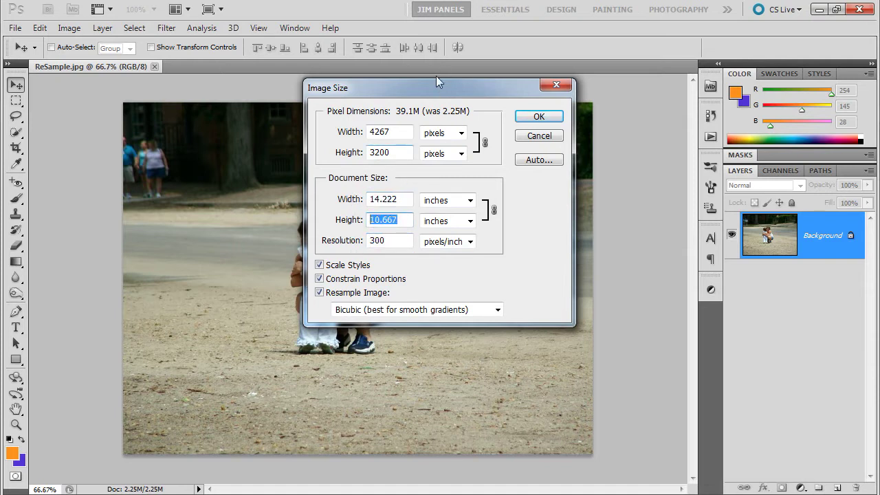
left_click_drag(395, 131, 370, 153)
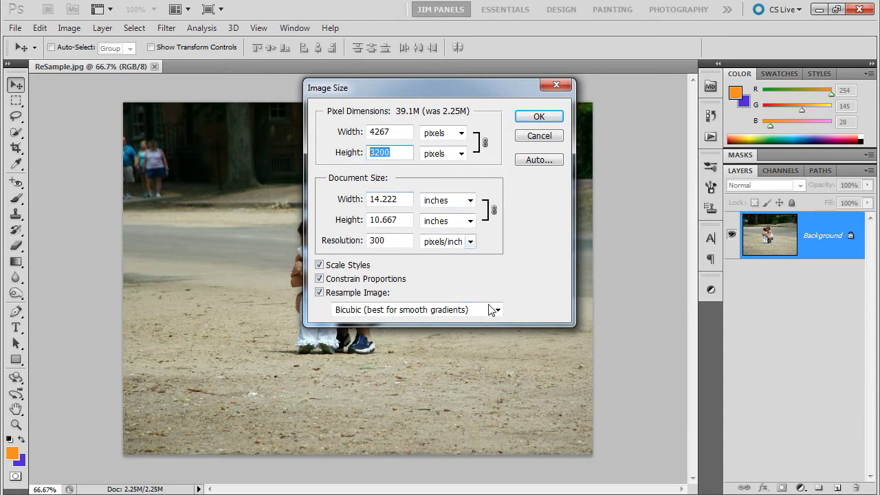
Pick Nearest Neighbor resampling and apply the 300 ppi enlargement to 39.1M.
left_click(425, 309)
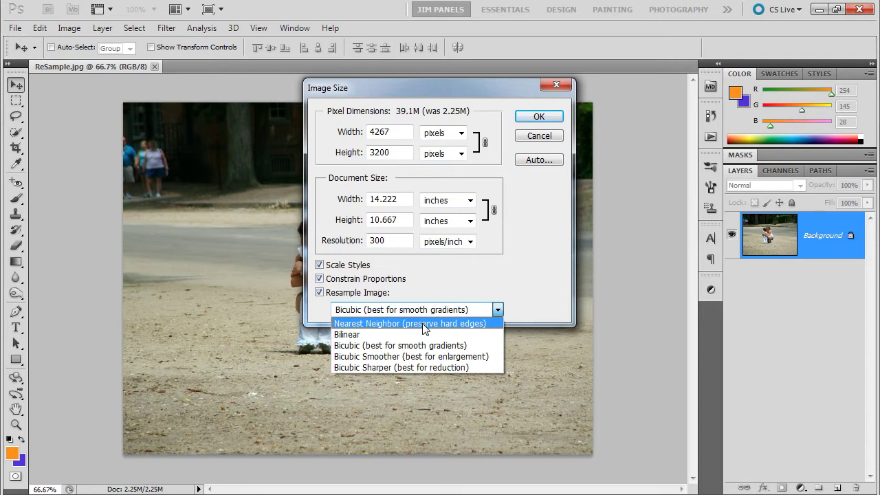
left_click(424, 323)
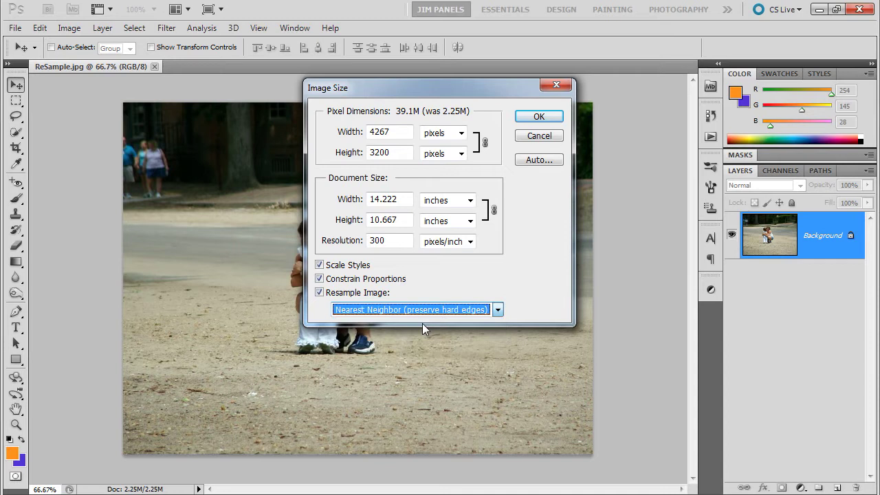
left_click(531, 115)
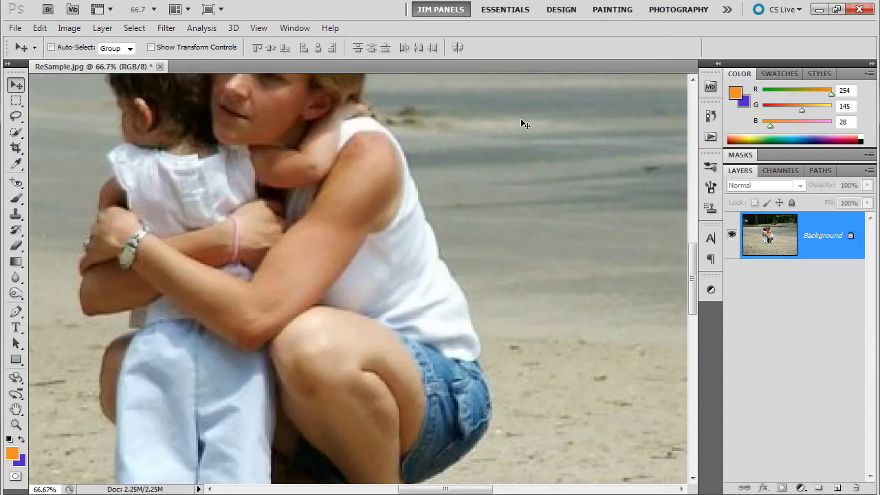
left_click(15, 424)
left_click_drag(355, 133, 391, 127)
left_click(392, 127)
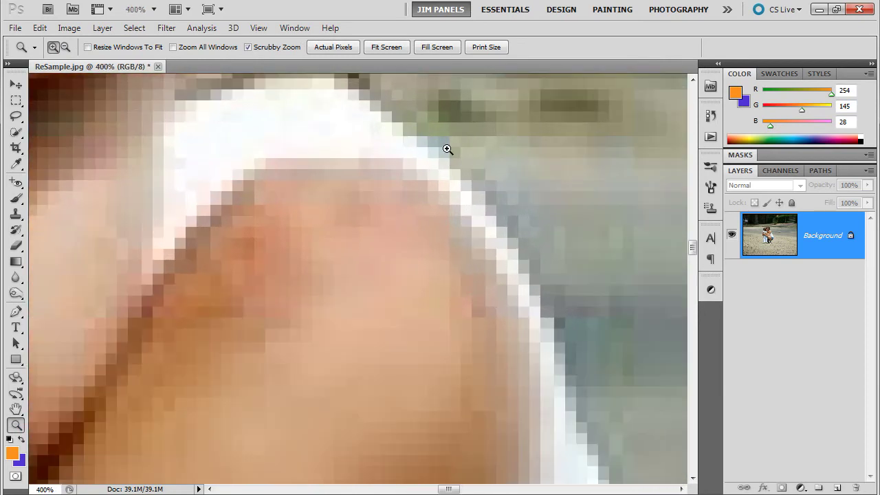
left_click(380, 151)
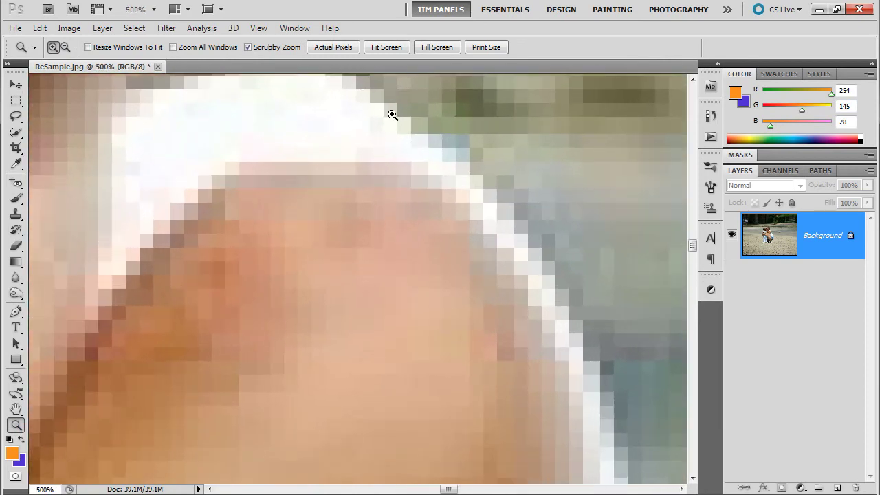
left_click(392, 114)
left_click(397, 115)
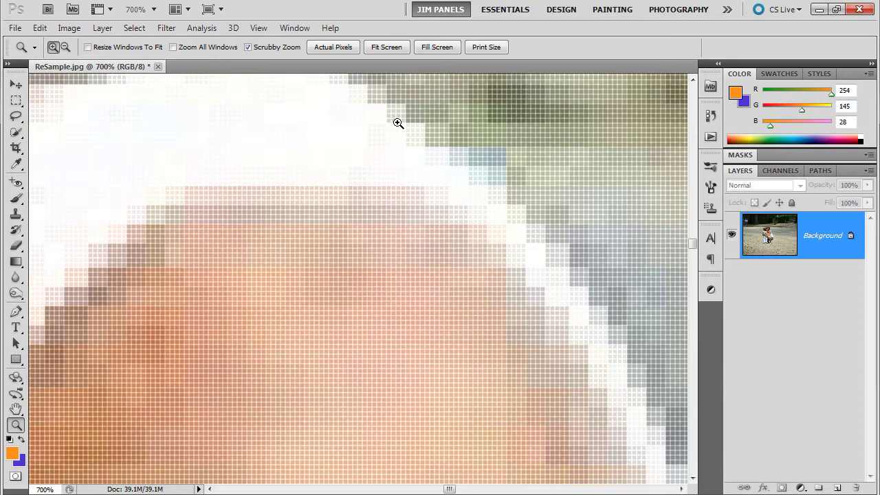
left_click(397, 123, "alt")
left_click(404, 133, "alt")
left_click(411, 142, "alt")
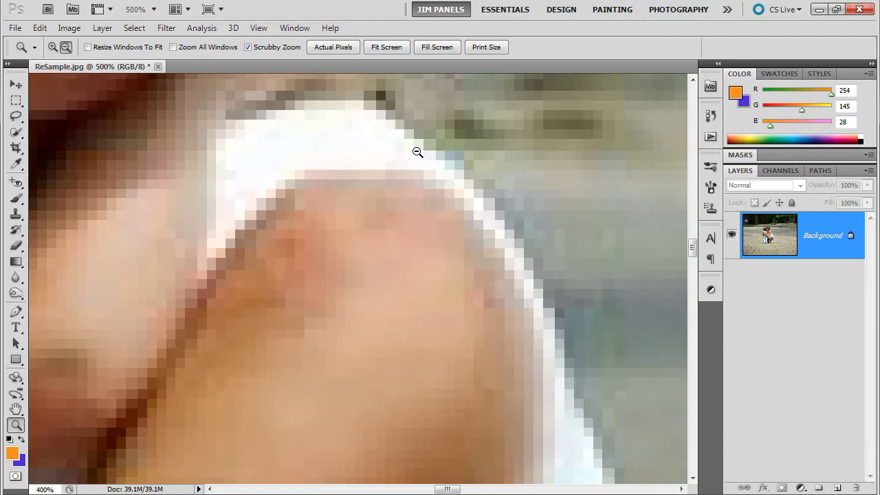
left_click(420, 155, "alt")
left_click(423, 160, "alt")
left_click(426, 165, "alt")
left_click(428, 167, "alt")
left_click(428, 167, "alt")
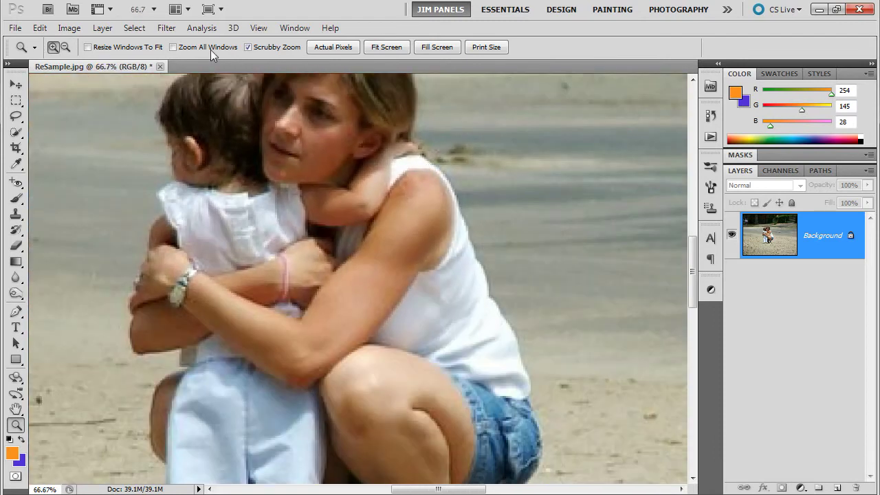
Step backward to undo the Nearest Neighbor resample, then reopen Image Size.
left_click(40, 28)
left_click(75, 34)
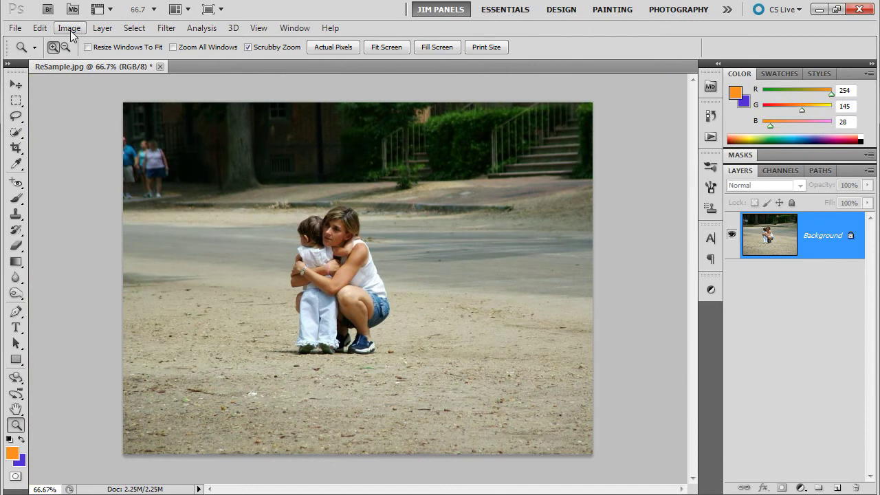
left_click(69, 28)
left_click(141, 128)
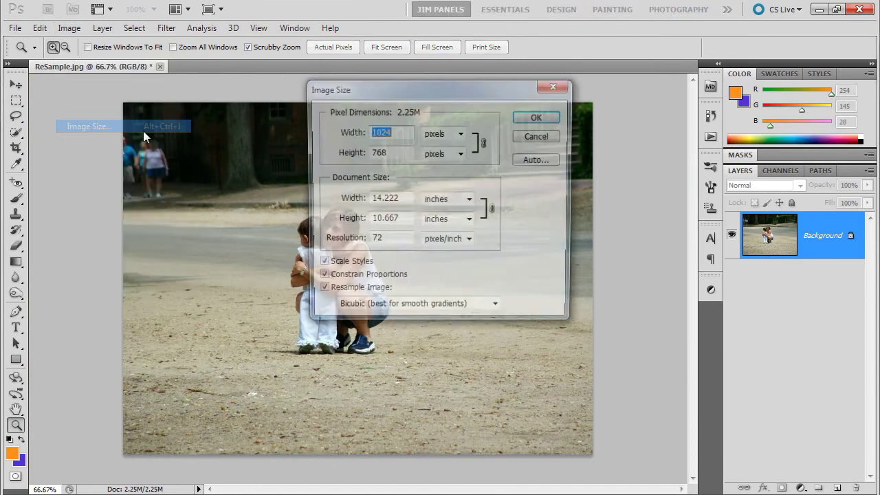
Set resolution to 300 ppi with Bicubic Smoother and apply the enlargement.
left_click(340, 240)
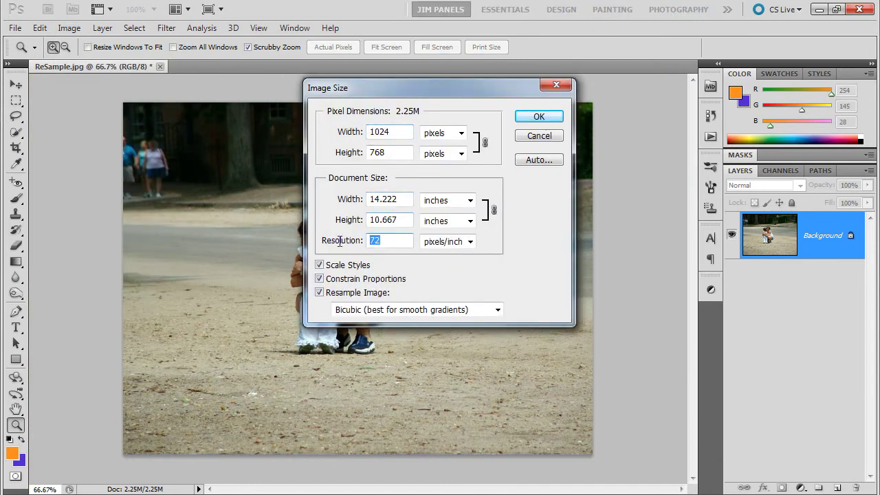
type("300")
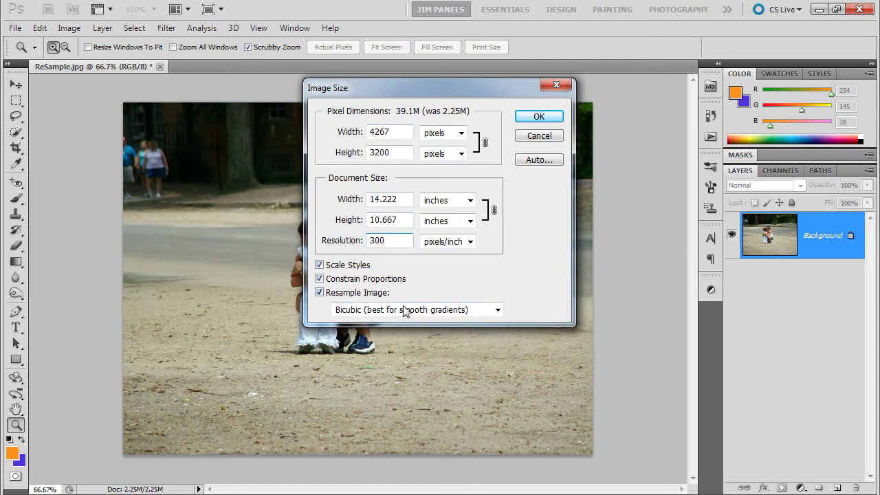
left_click(434, 310)
left_click(435, 310)
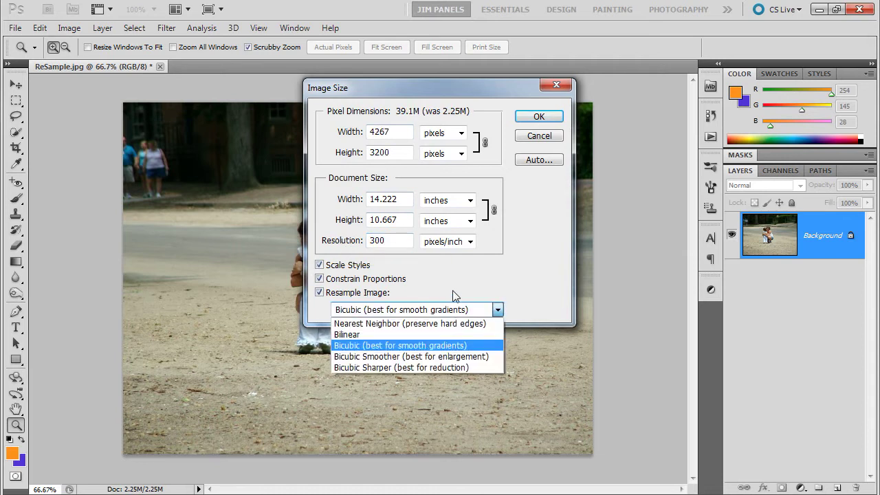
left_click(413, 357)
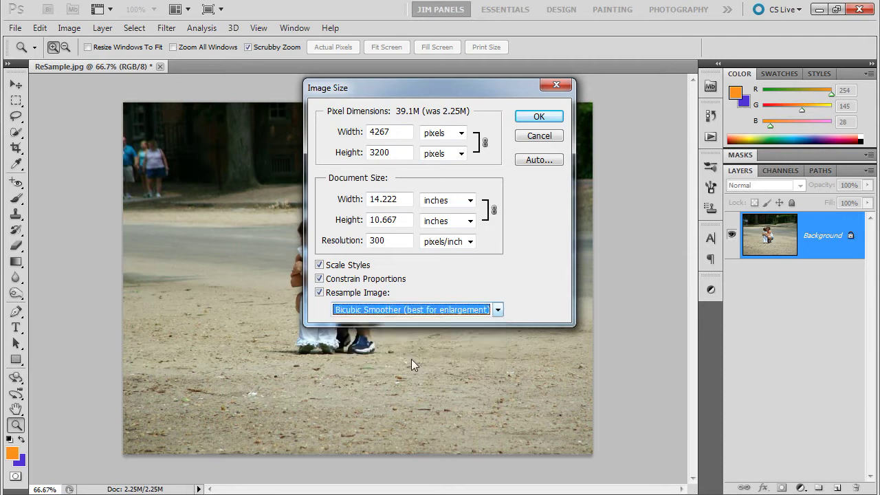
left_click(554, 117)
Zoom in to 700% on the mother's shoulder to inspect the enlarged pixels.
left_click(336, 154)
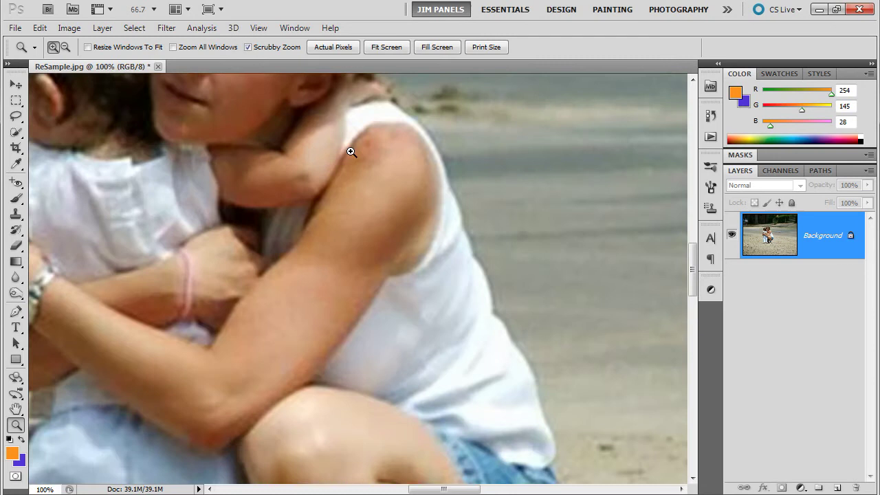
left_click(384, 125)
left_click(405, 123)
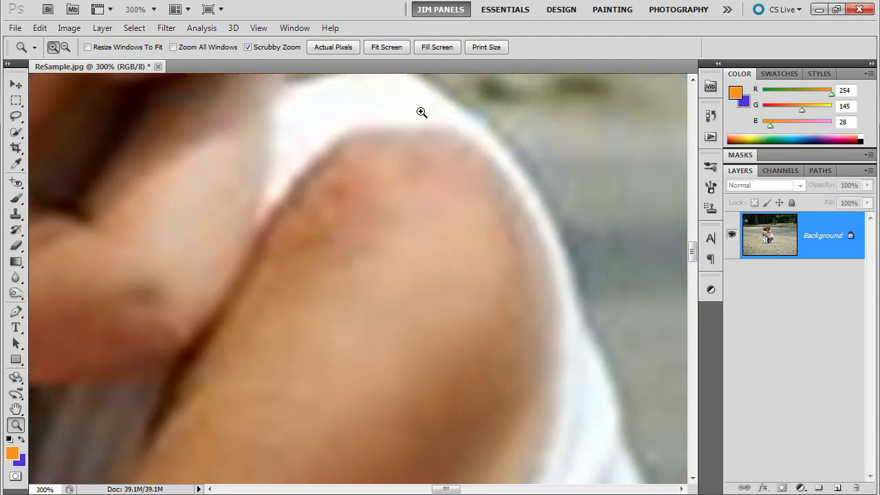
left_click_drag(422, 112, 387, 242)
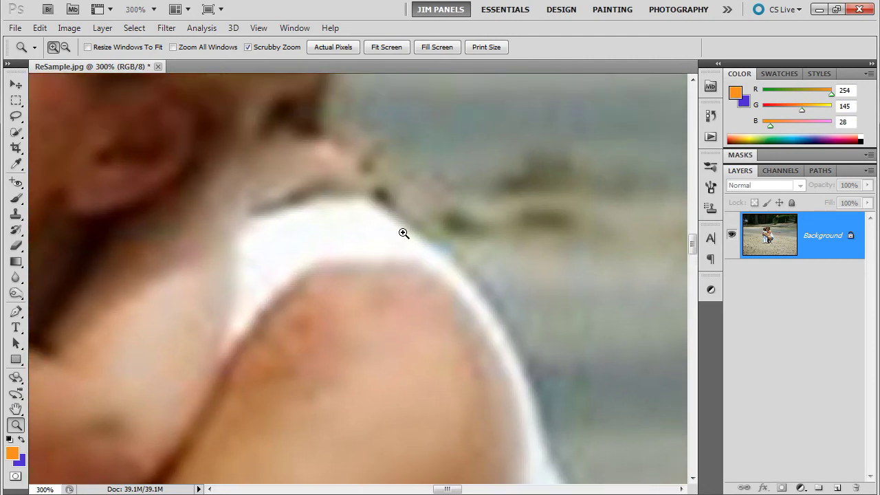
left_click(412, 236)
left_click(412, 236)
left_click(412, 236)
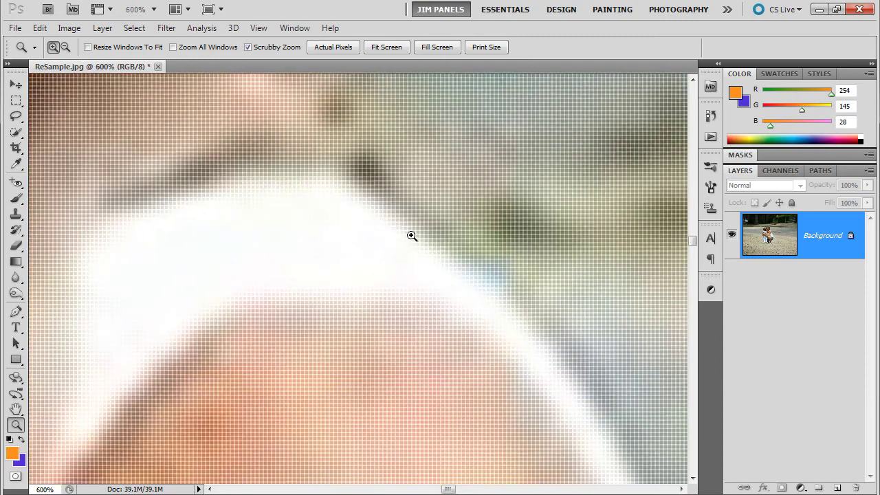
left_click(412, 236)
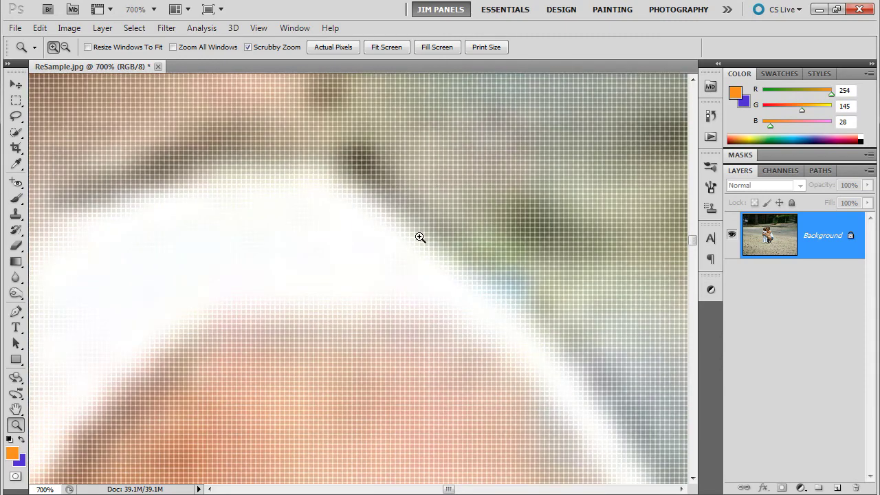
Zoom back out to 66.7% to show mother and child.
key("alt")
left_click(423, 252, "alt")
left_click(432, 270, "alt")
left_click(436, 275, "alt")
left_click(436, 275, "alt")
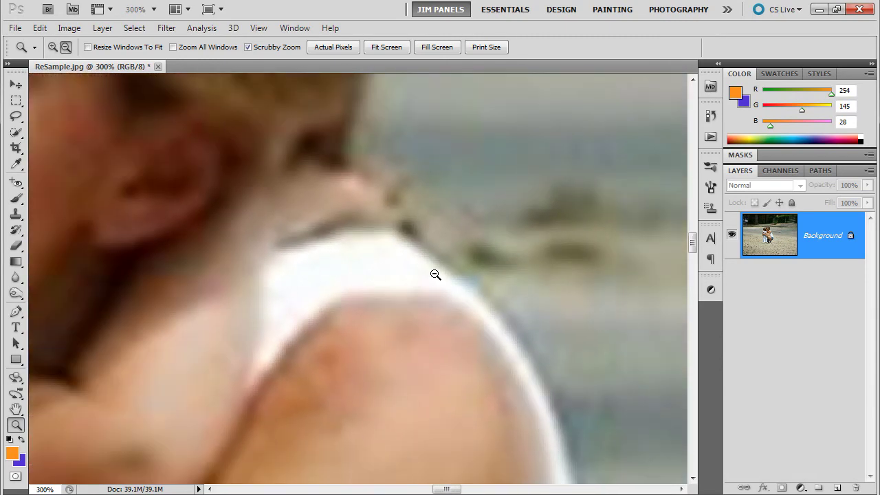
left_click(436, 275, "alt")
left_click(436, 274, "alt")
left_click(435, 274, "alt")
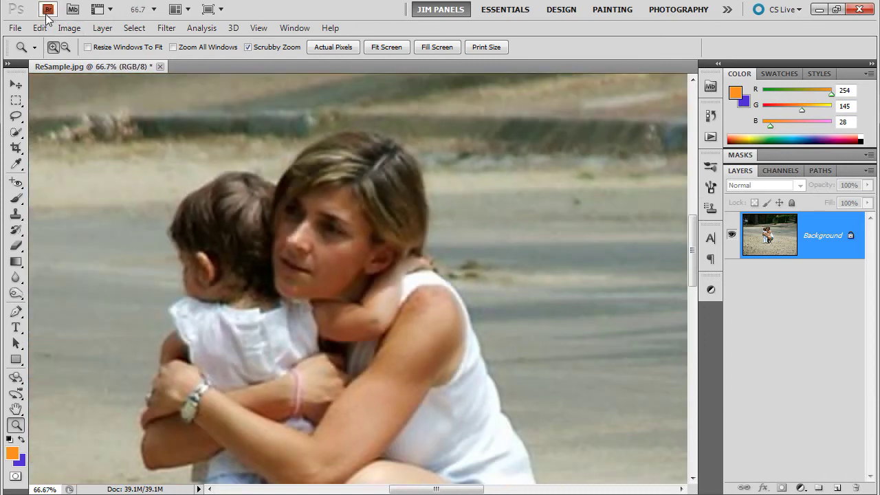
Step backward to undo the Bicubic Smoother enlargement, restoring the 1024×768 photo.
left_click(68, 29)
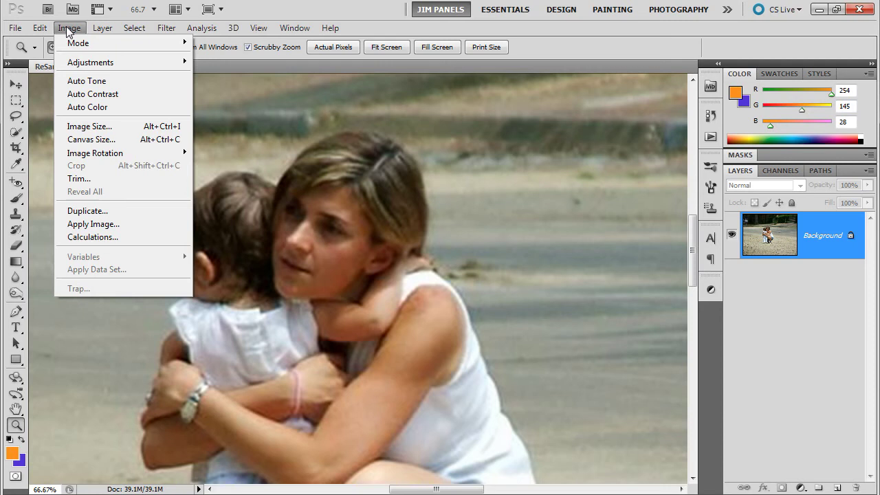
mouse_move(39, 28)
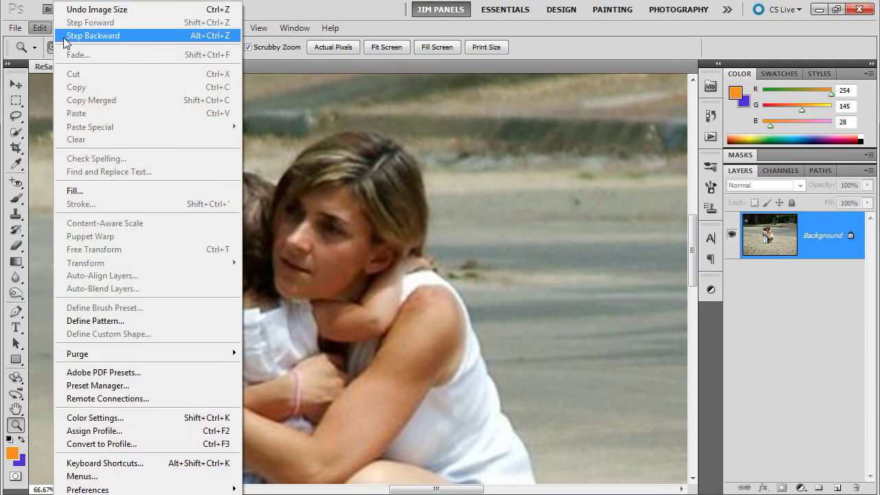
left_click(93, 36)
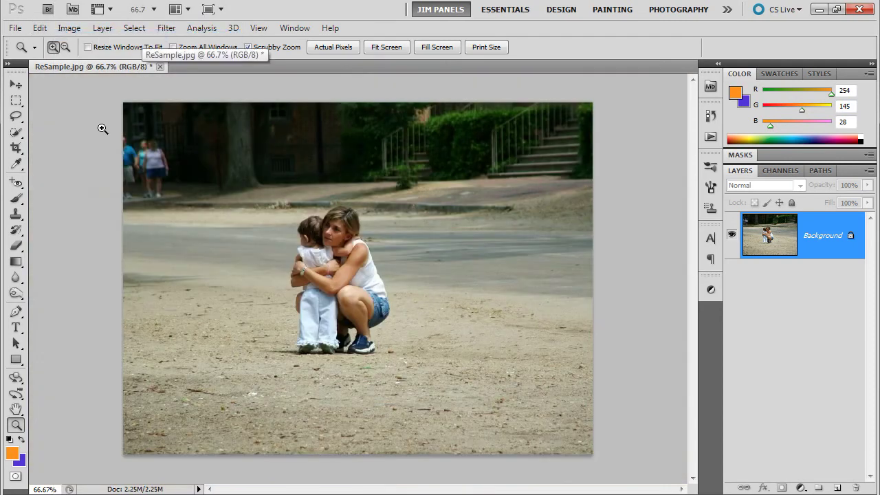
left_click(65, 29)
In Image Size choose Bicubic Sharper, 300 ppi and 3-inch width, giving 900×675 pixels.
left_click(117, 127)
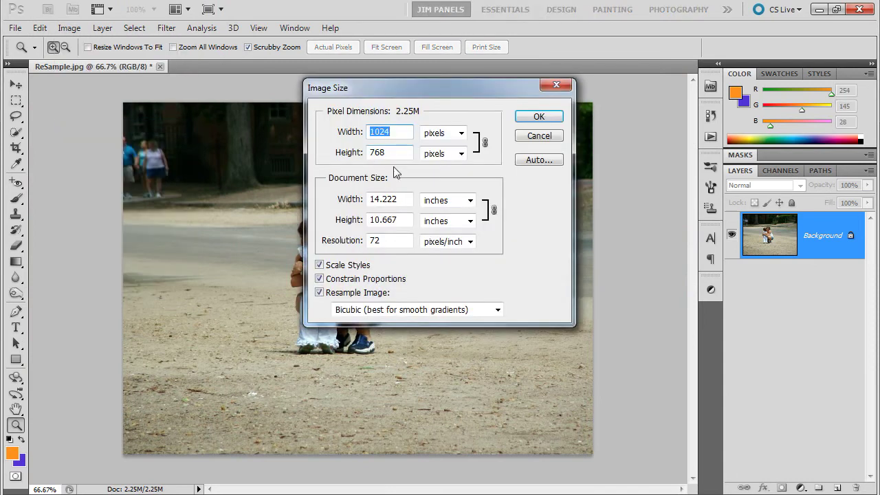
left_click(447, 310)
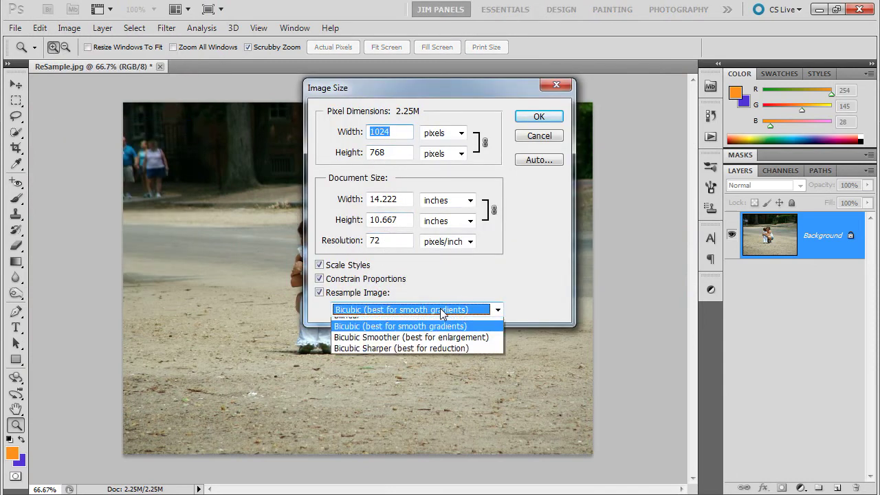
left_click(453, 369)
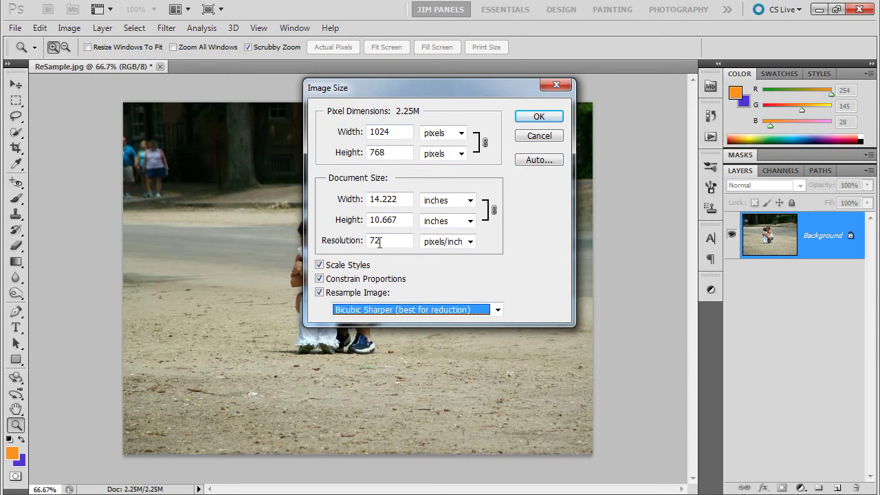
left_click_drag(399, 239, 323, 241)
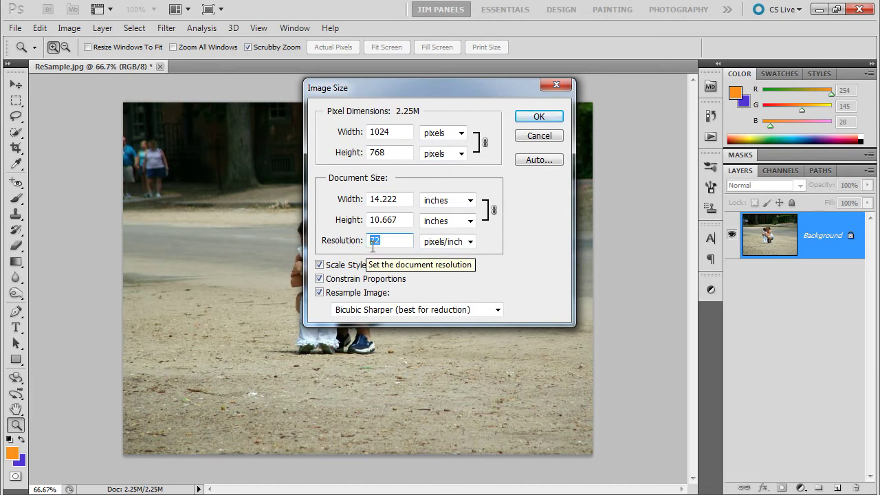
type("300")
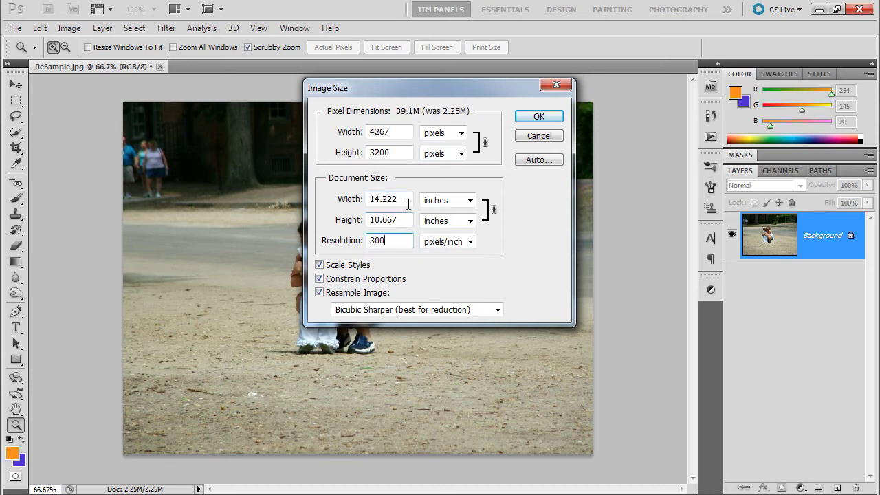
left_click(408, 203)
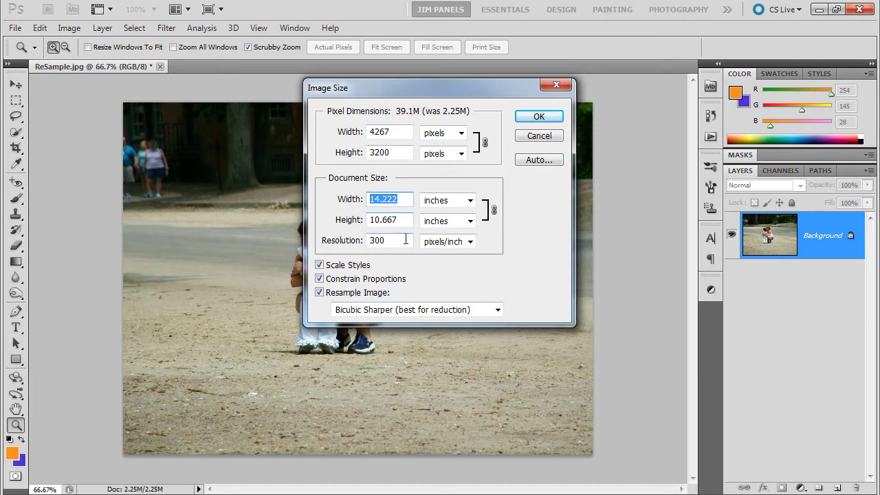
type("3")
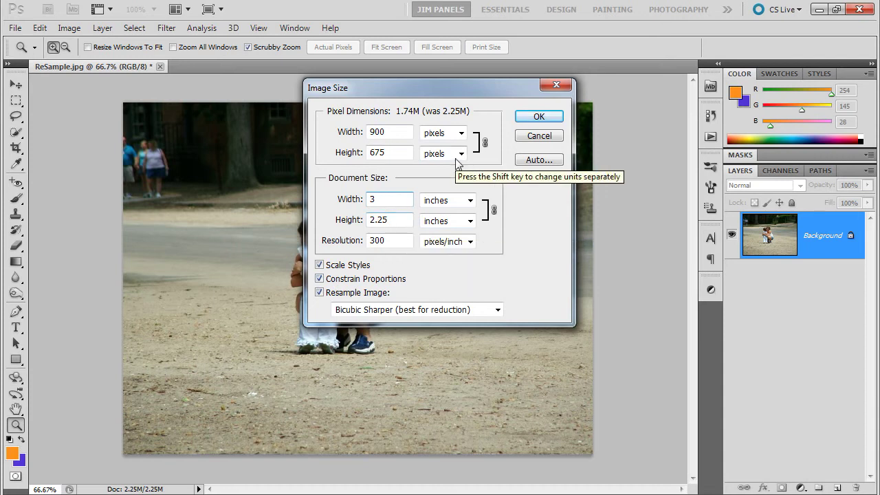
double_click(383, 131)
double_click(399, 154)
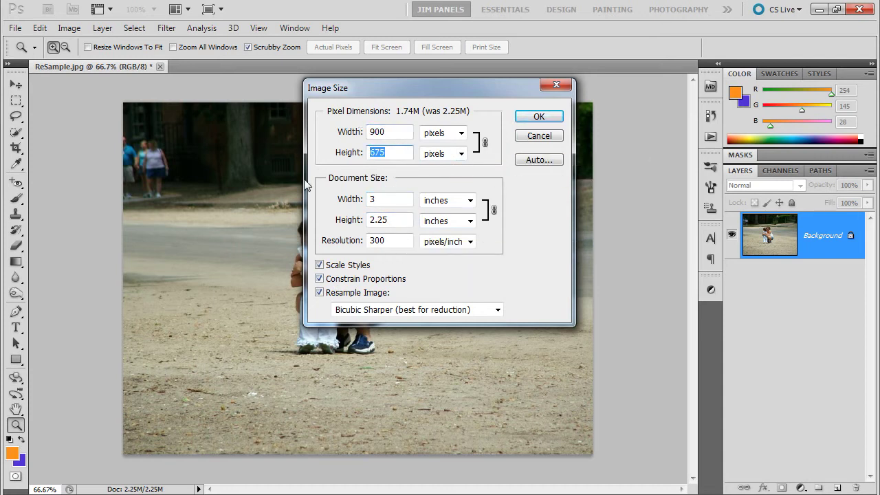
double_click(388, 132)
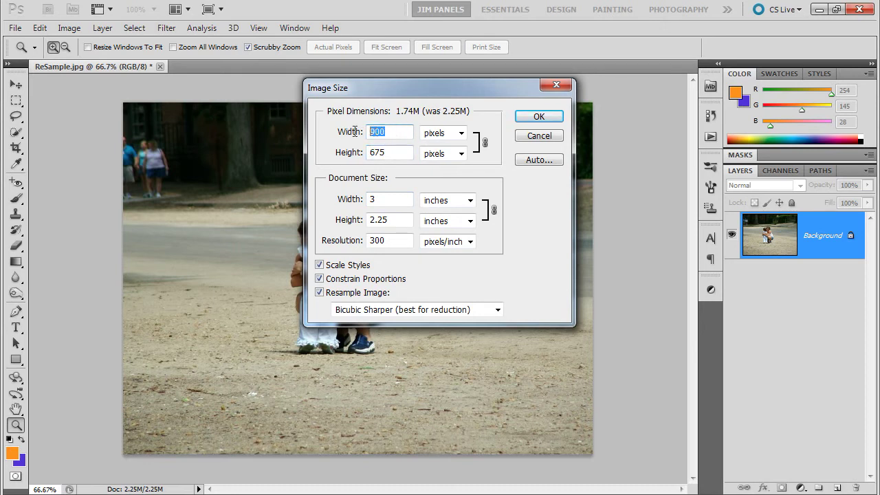
Apply the 900×675 reduction and zoom in on the shoulder to 600% to inspect pixels.
left_click(521, 117)
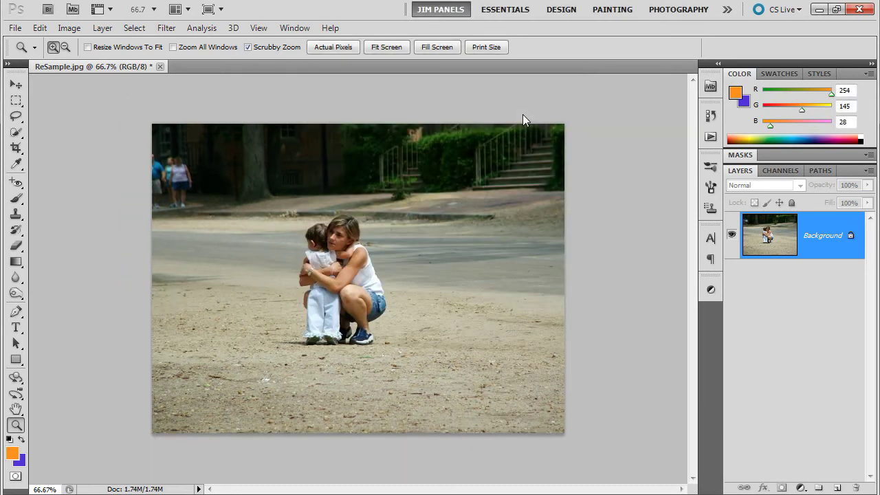
left_click(372, 252)
left_click(372, 252)
left_click(368, 246)
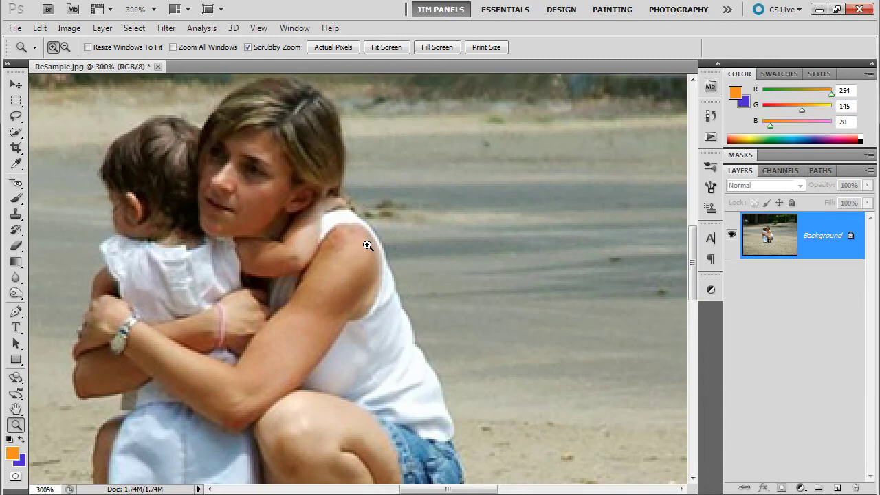
left_click(367, 234)
left_click(368, 235)
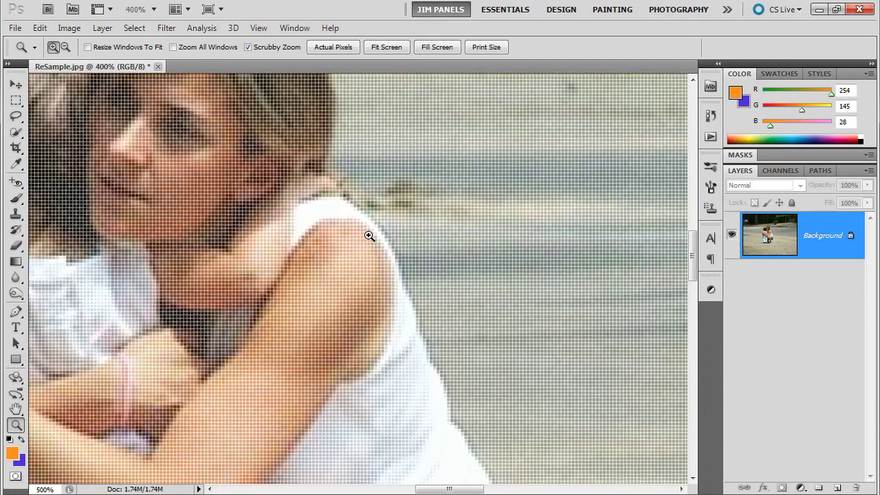
left_click(369, 236)
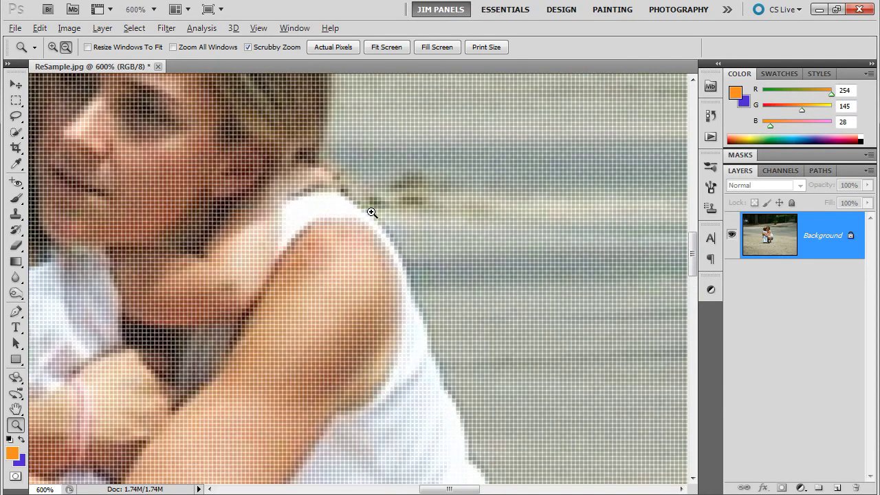
Zoom back out to 100% view.
left_click(369, 235, "alt")
left_click(369, 235, "alt")
left_click(369, 236, "alt")
left_click(369, 237, "alt")
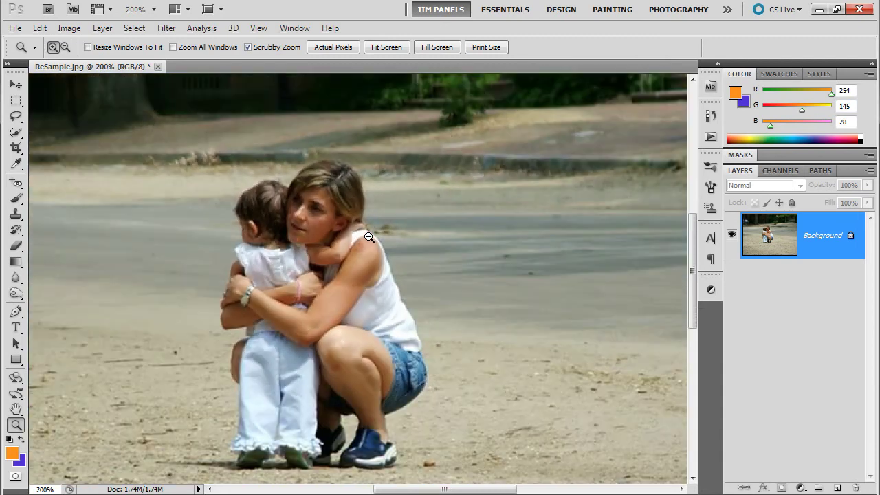
left_click(369, 237, "alt")
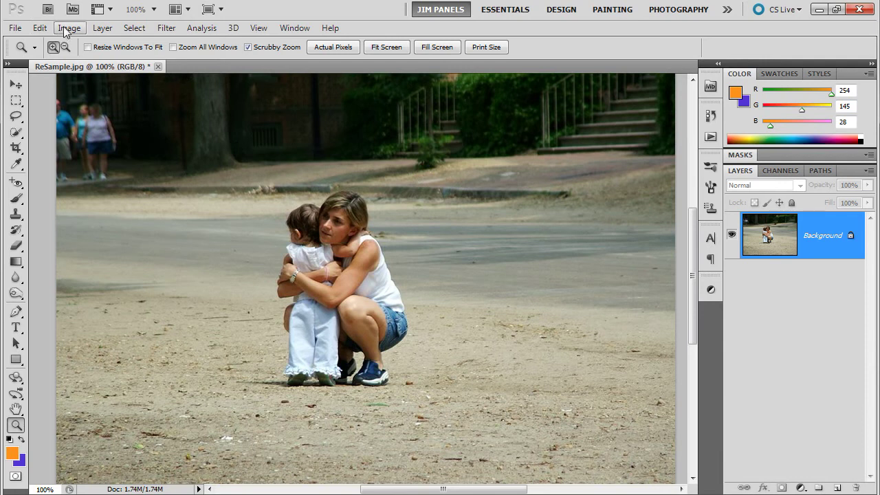
Step backward to restore the original 1024×768, 2.25M photo.
left_click(39, 28)
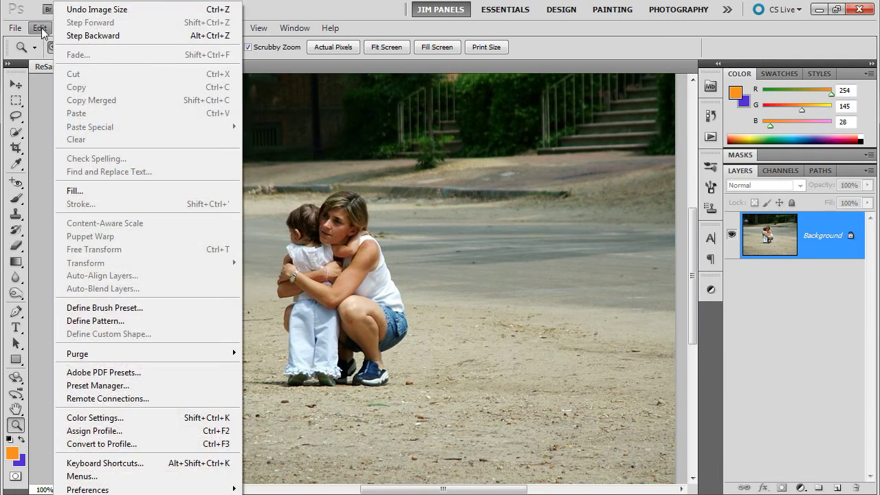
left_click(72, 32)
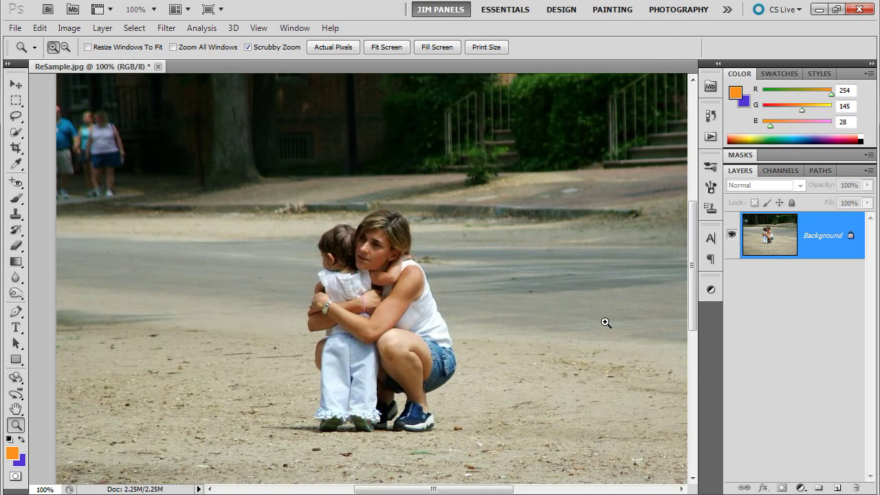
Open Image Size, enter 300 ppi resolution and try Bicubic Smoother resampling.
left_click(69, 27)
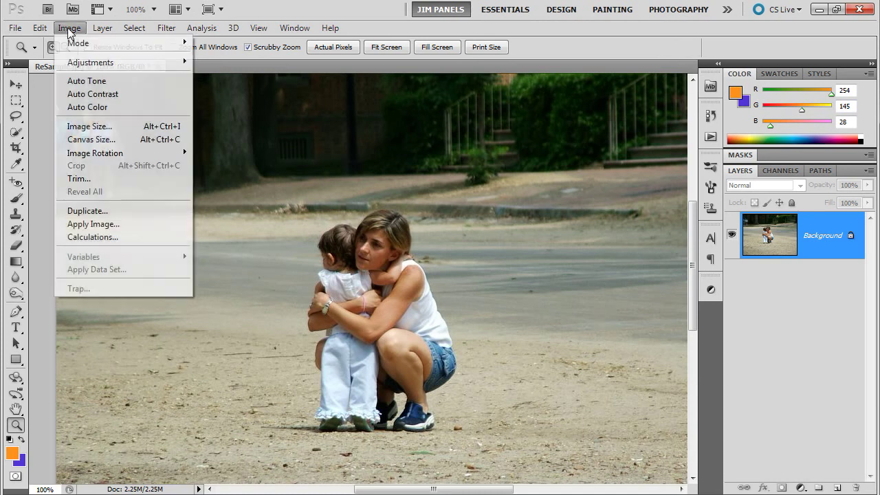
left_click(121, 128)
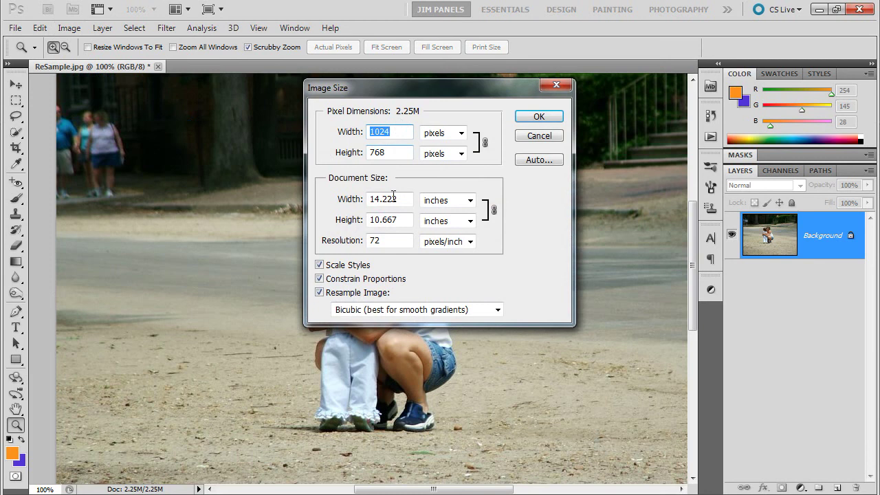
left_click(405, 240)
type("300")
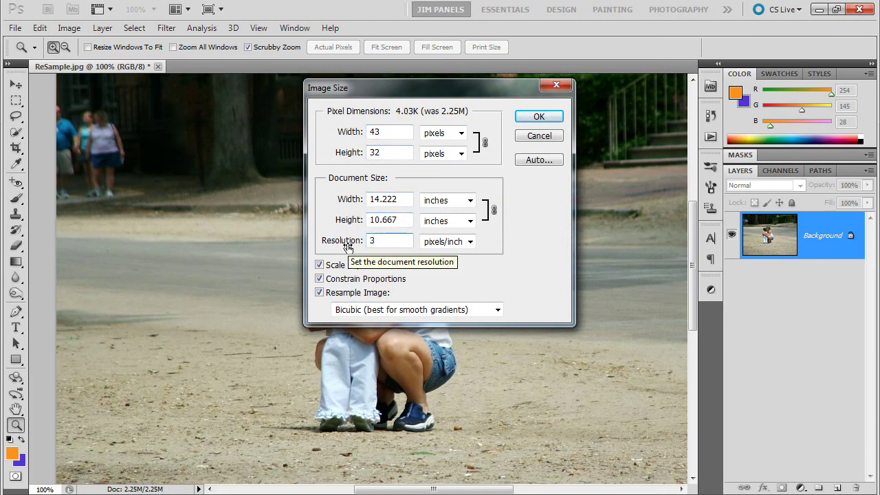
left_click(472, 310)
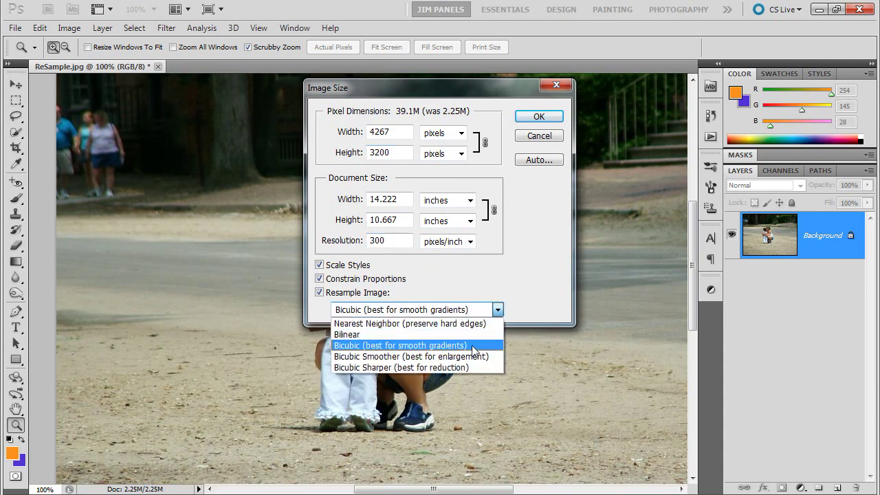
left_click(470, 357)
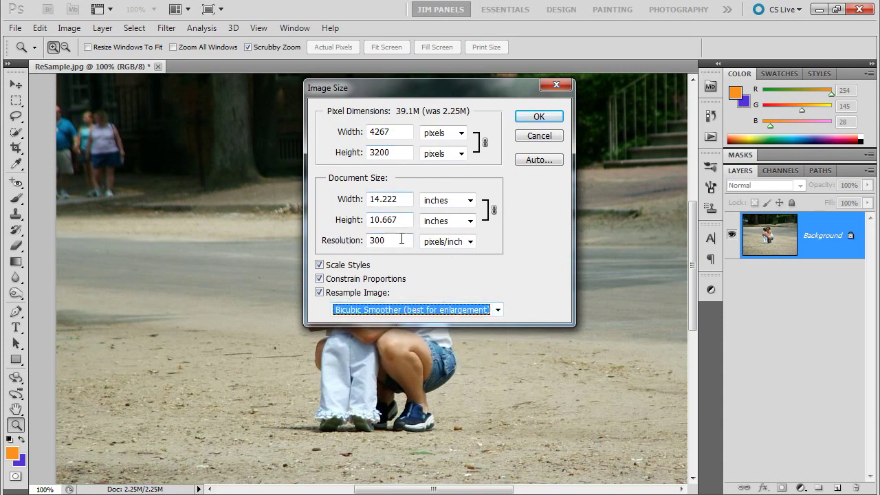
Set document width to 3 inches and switch to Bicubic Sharper, giving 900×675 pixels.
left_click(348, 241)
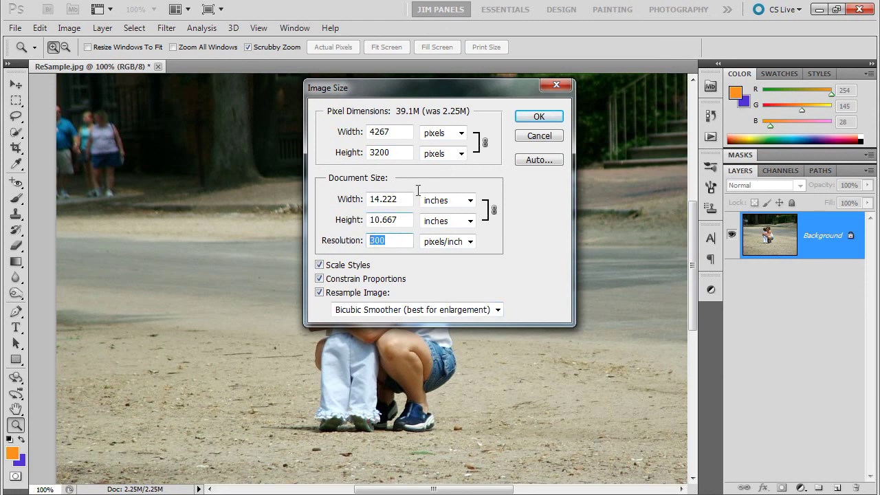
left_click(328, 198)
type("3")
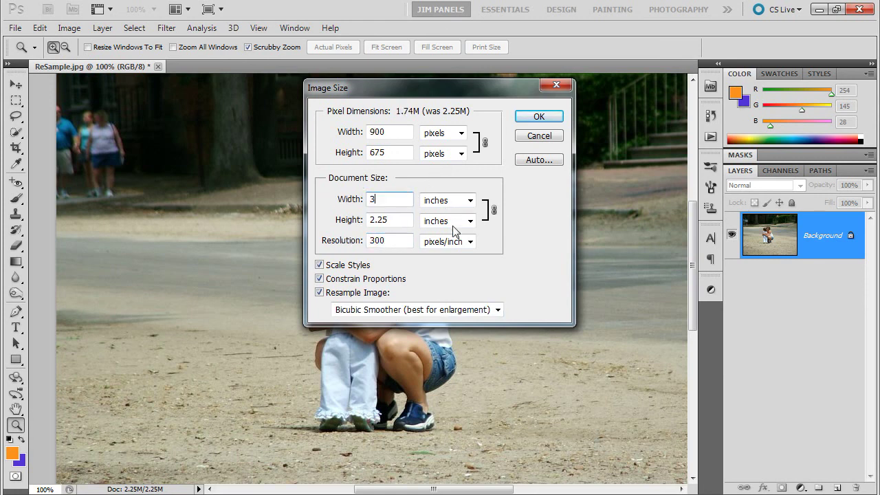
left_click(454, 309)
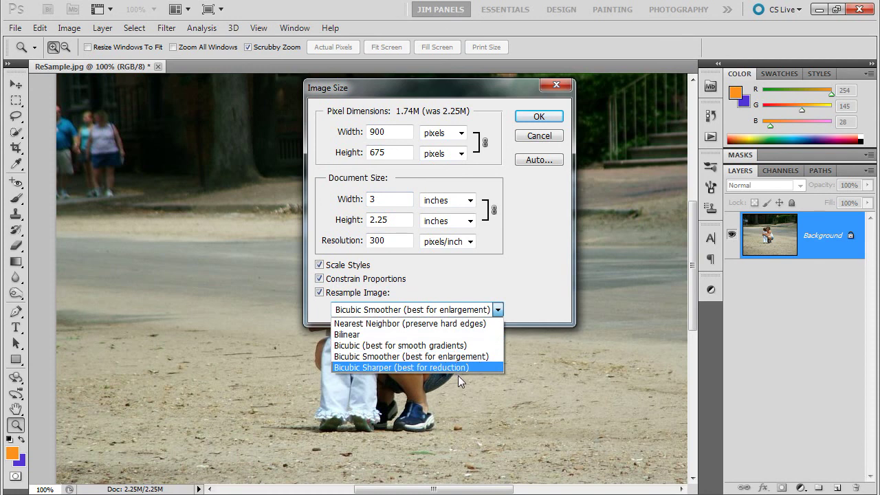
left_click(439, 368)
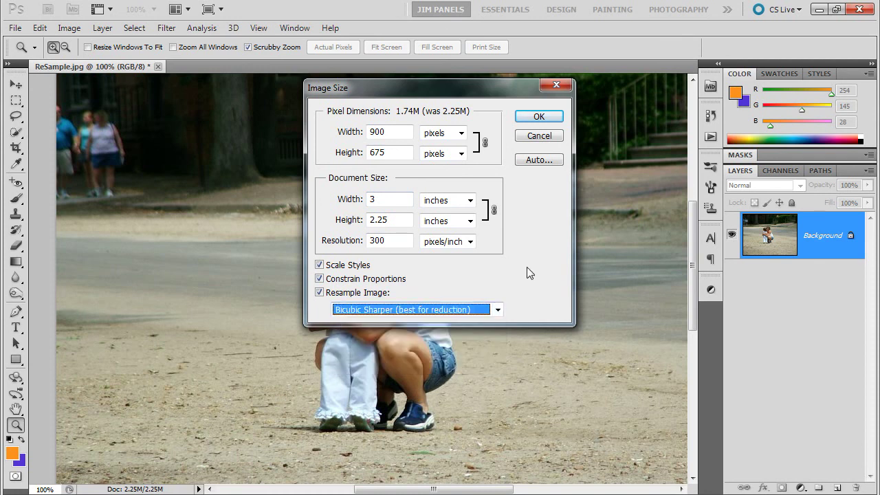